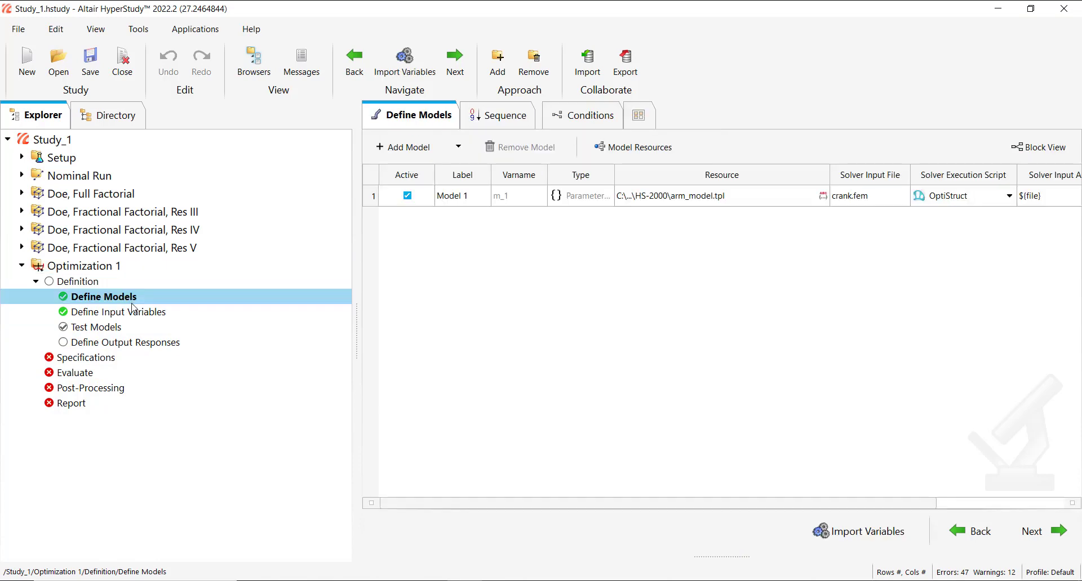
- Deactivate the input variables radius_1, radius_2 and radius_3 in Optimization 1
click(130, 311)
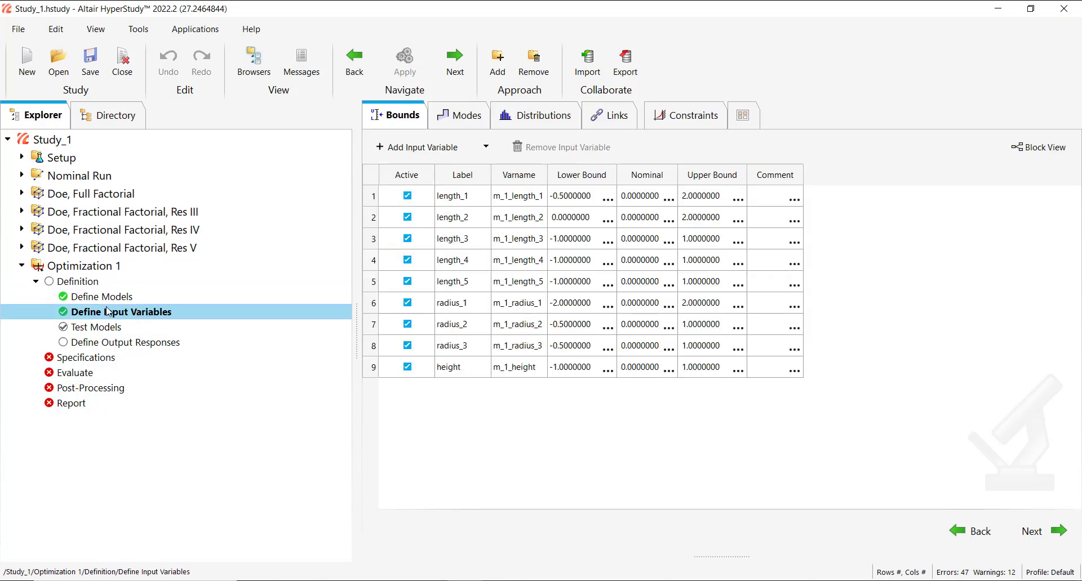
click(408, 304)
click(406, 324)
click(403, 345)
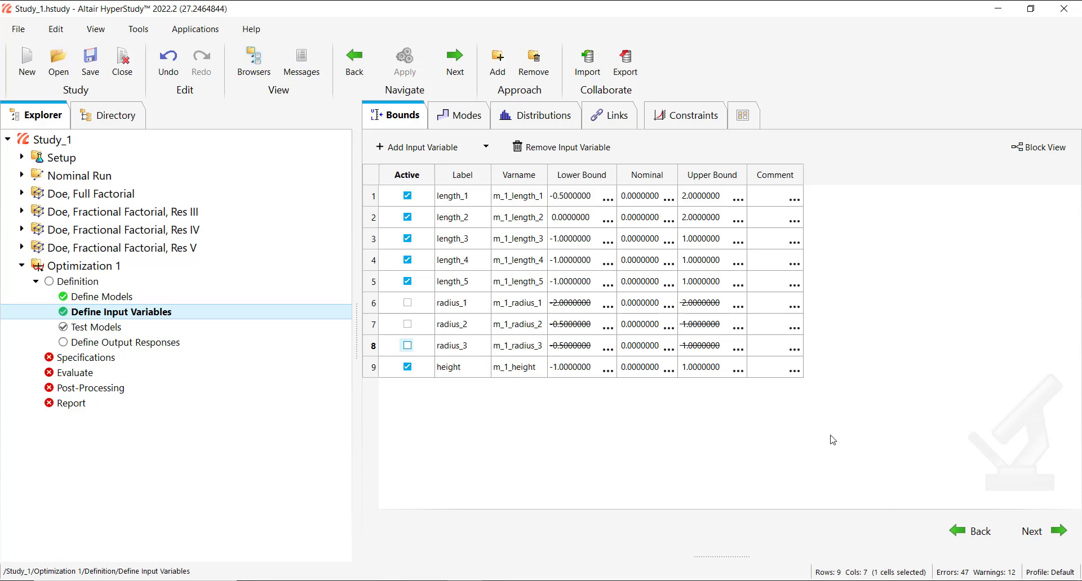
- Add a Minimize goal to the Volume output response of Optimization 1
click(1044, 532)
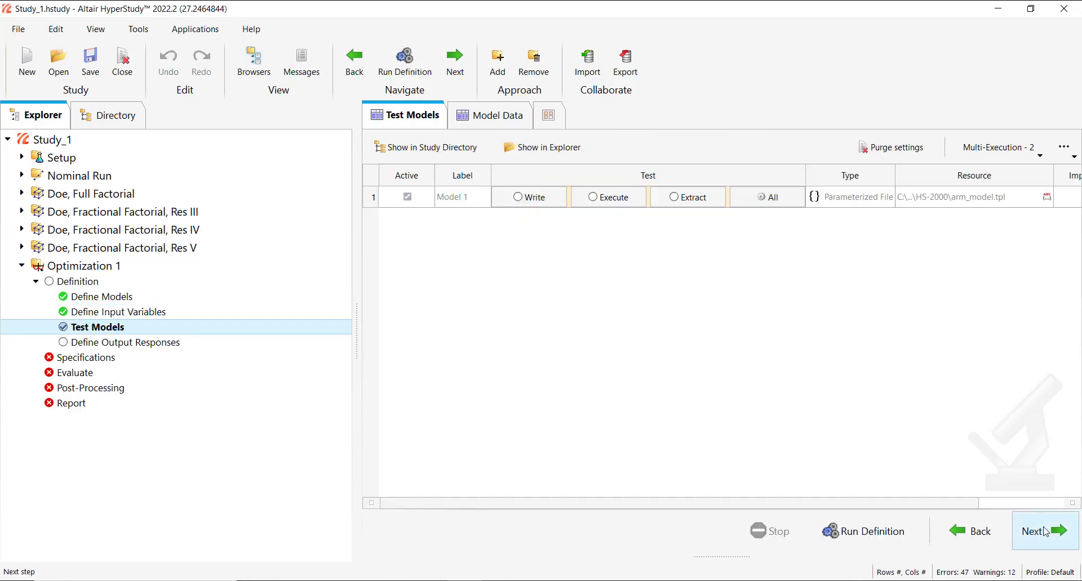
click(1039, 529)
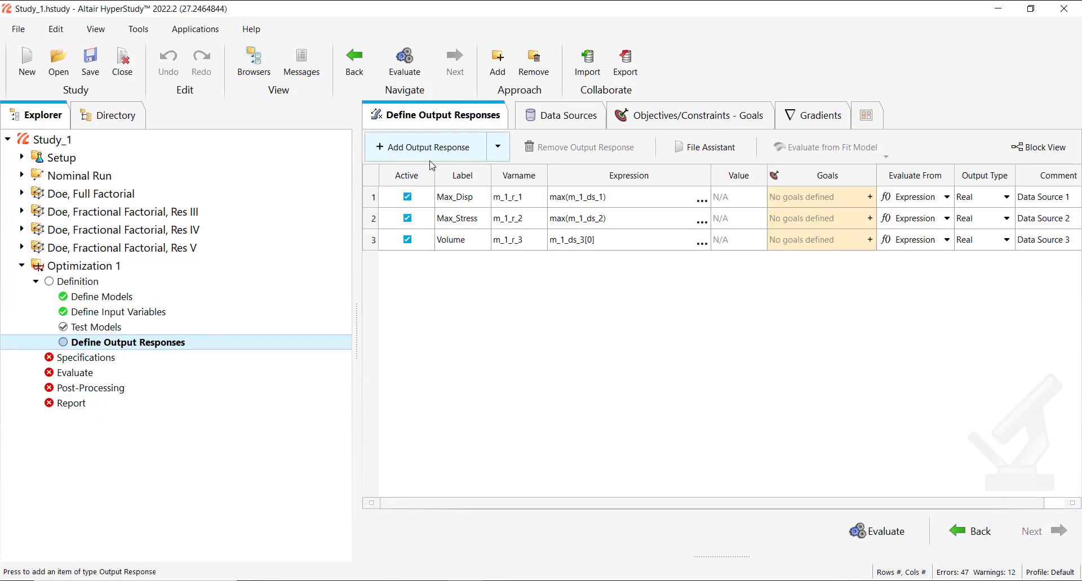
click(867, 240)
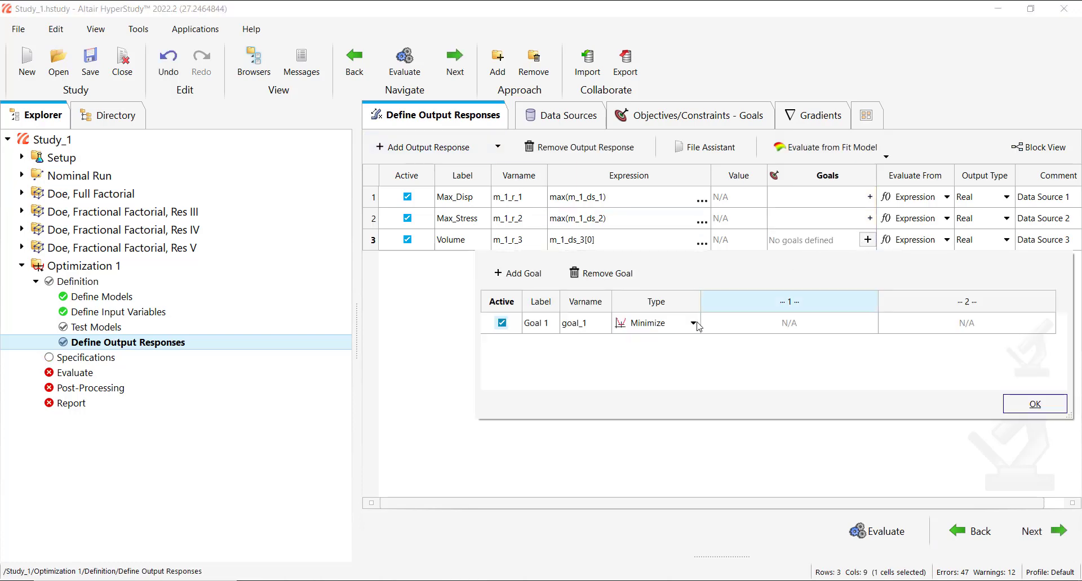
click(1047, 409)
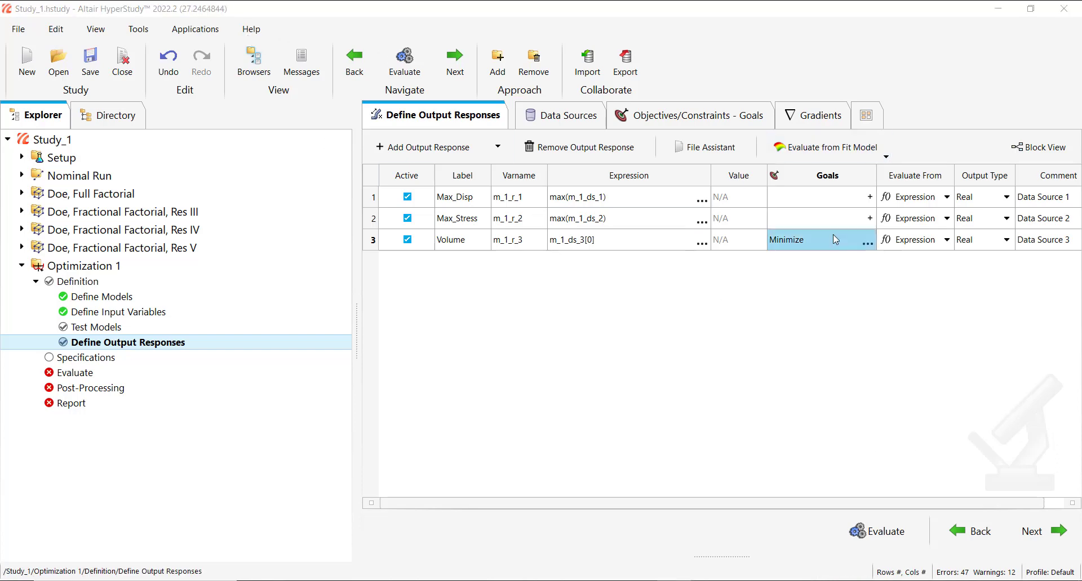
- Add a Constraint goal to the Max_Disp output response requiring it to be <= 1.5
click(869, 197)
click(665, 280)
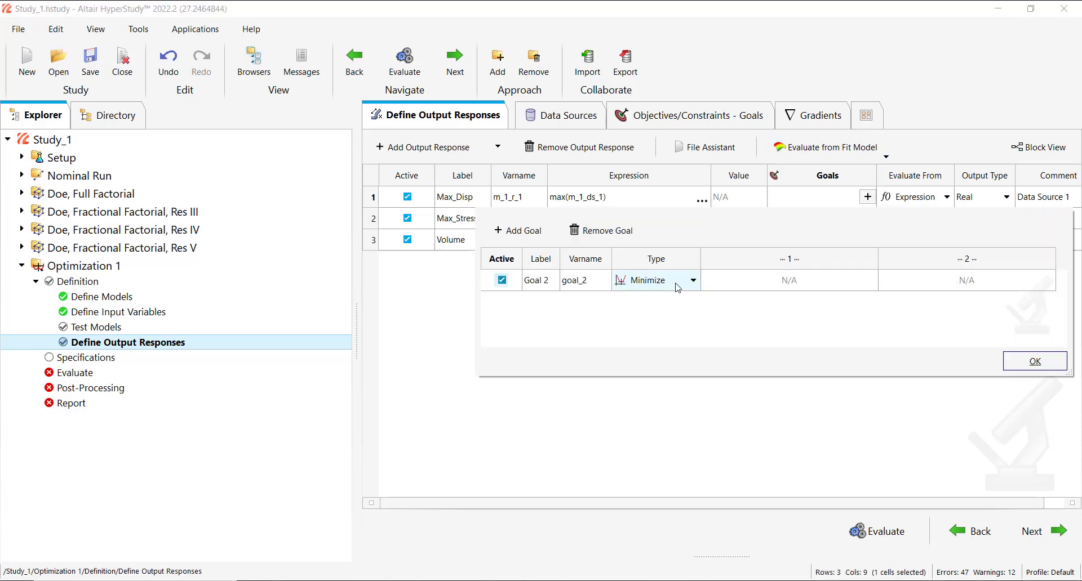
click(667, 277)
click(668, 364)
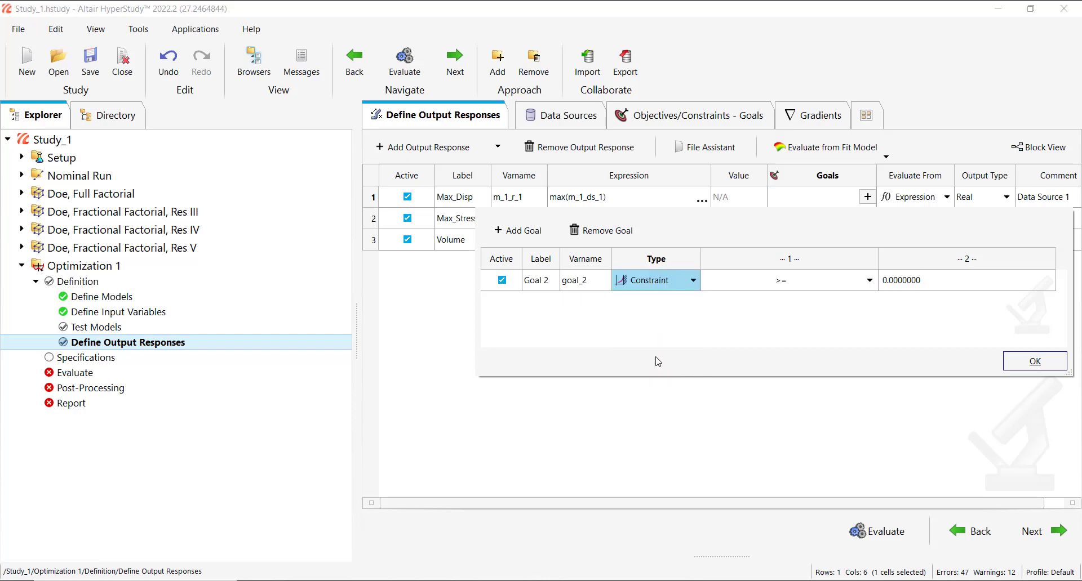
click(828, 289)
click(828, 289)
click(812, 310)
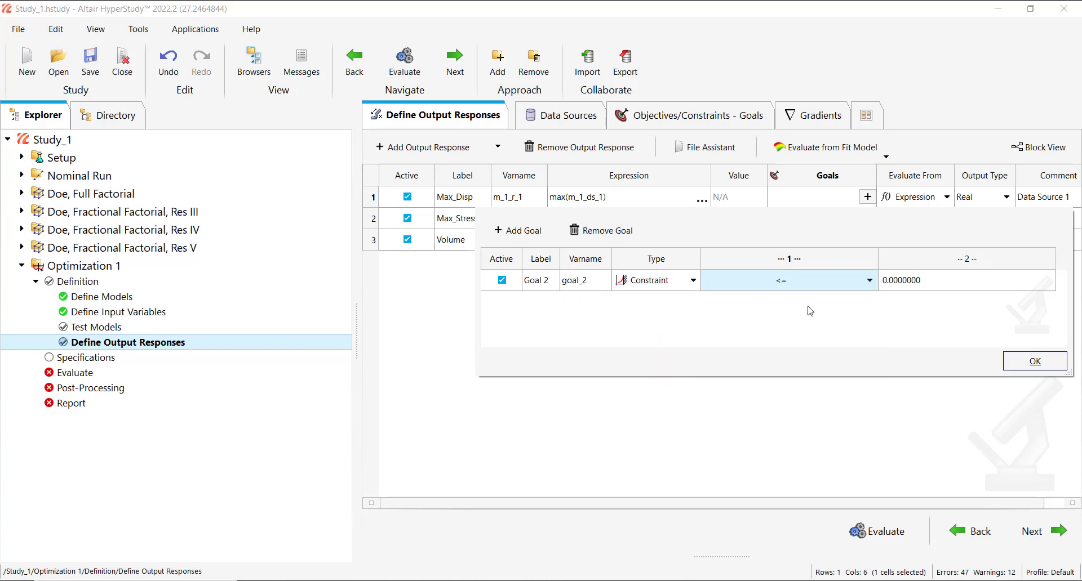
click(964, 279)
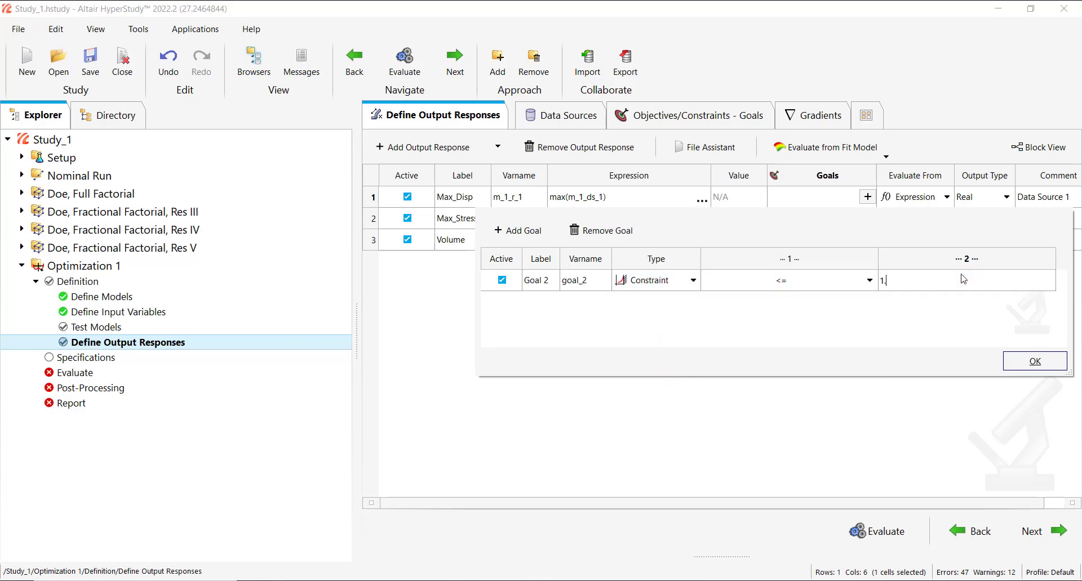
key(Return)
click(1031, 362)
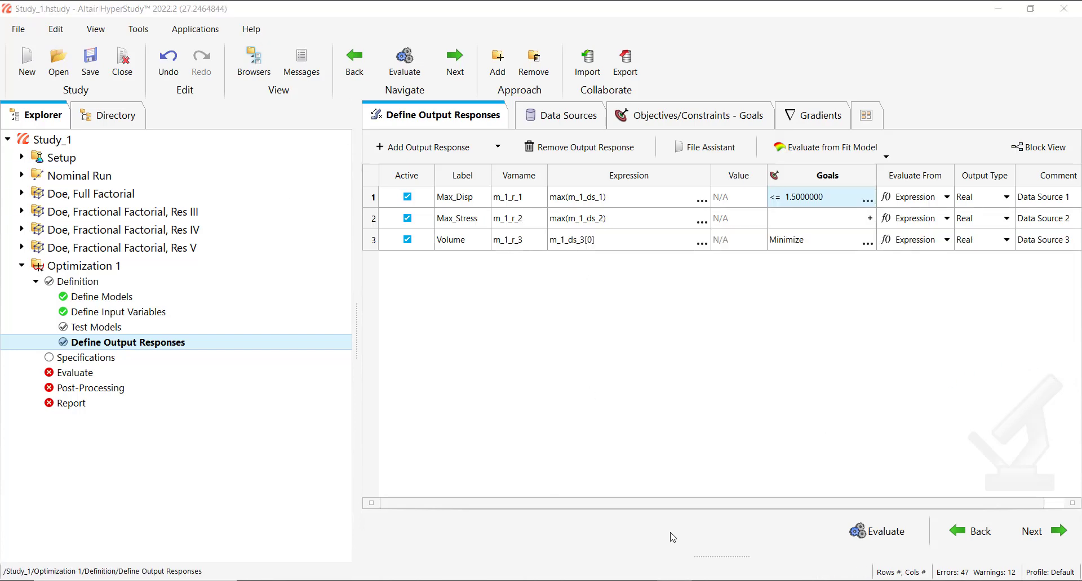
- Apply the Global Response Search Method as the optimization specification and run the evaluation tasks
click(1040, 531)
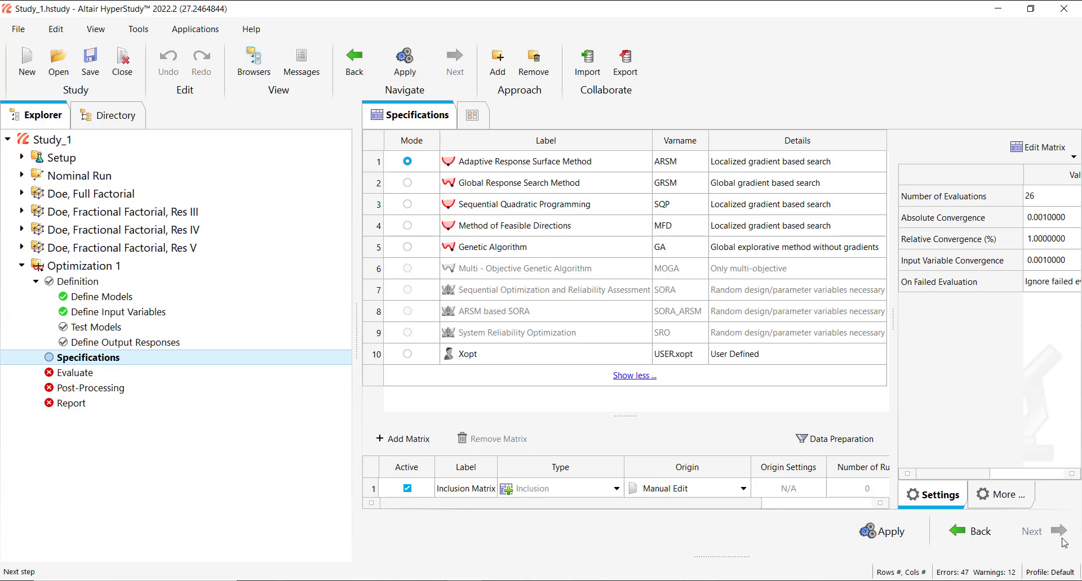
click(407, 182)
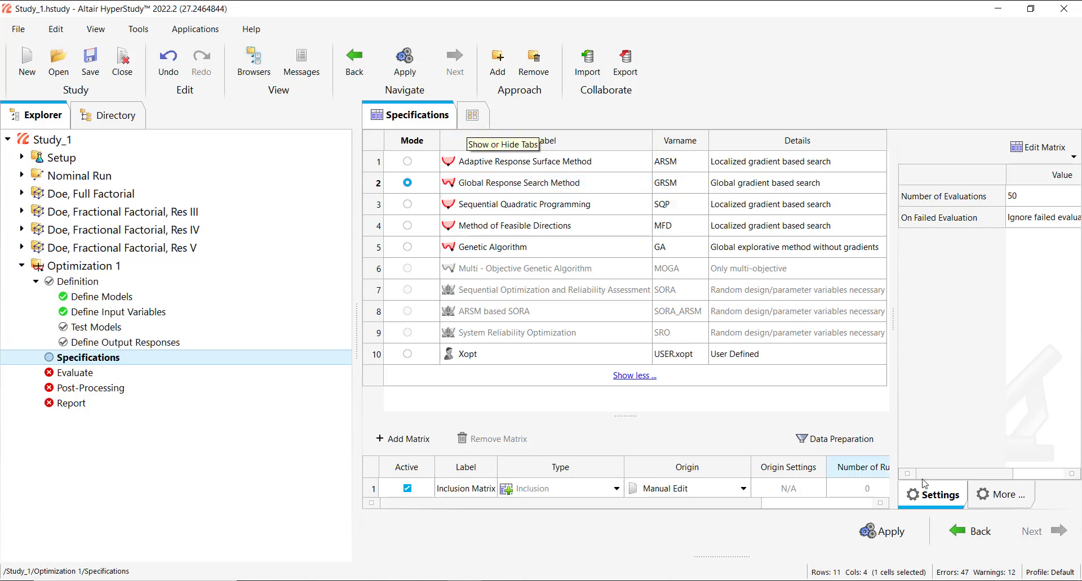
click(900, 540)
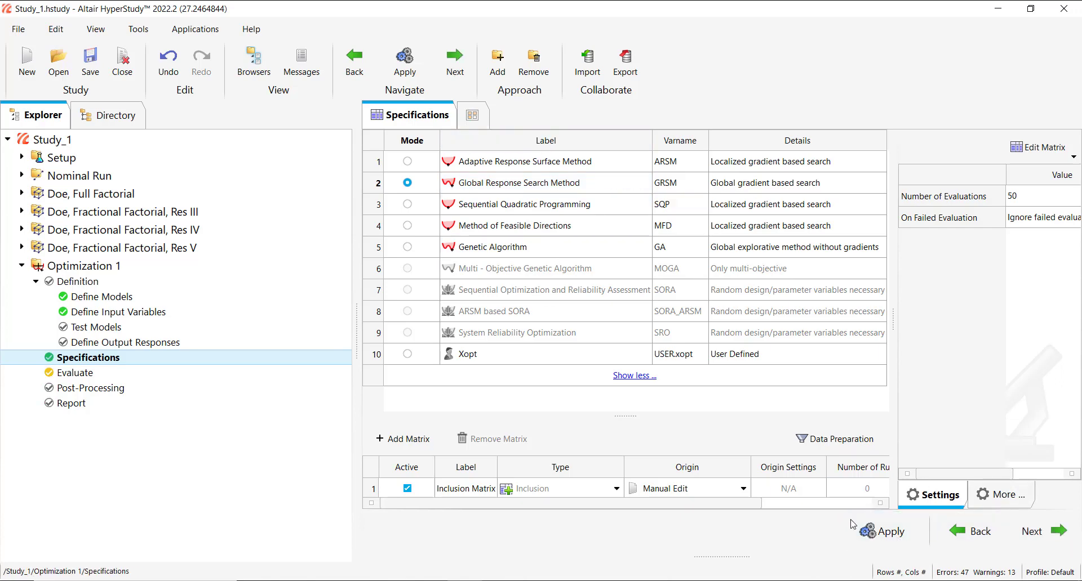
click(1033, 531)
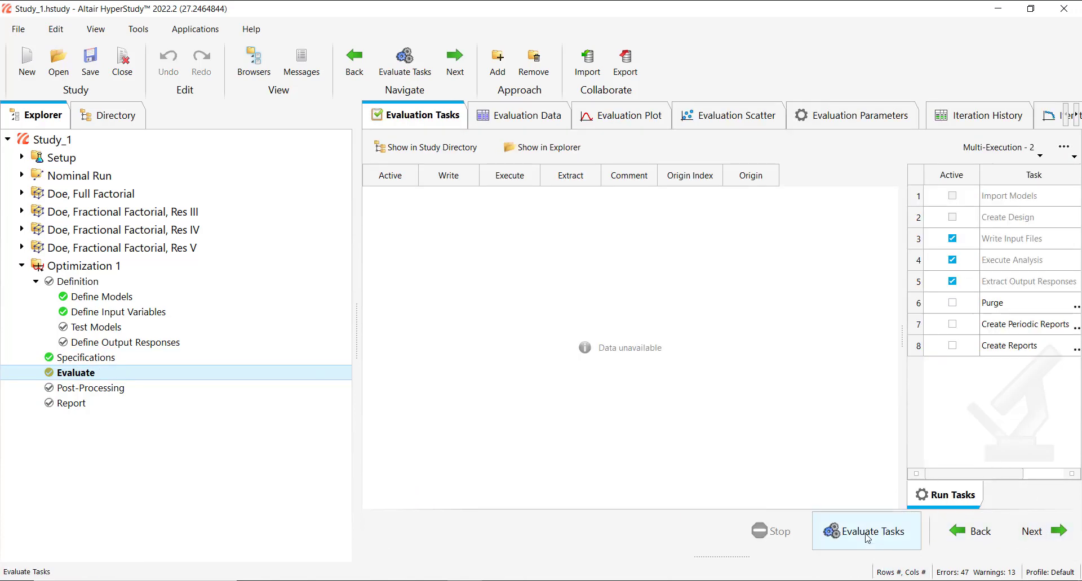
click(867, 538)
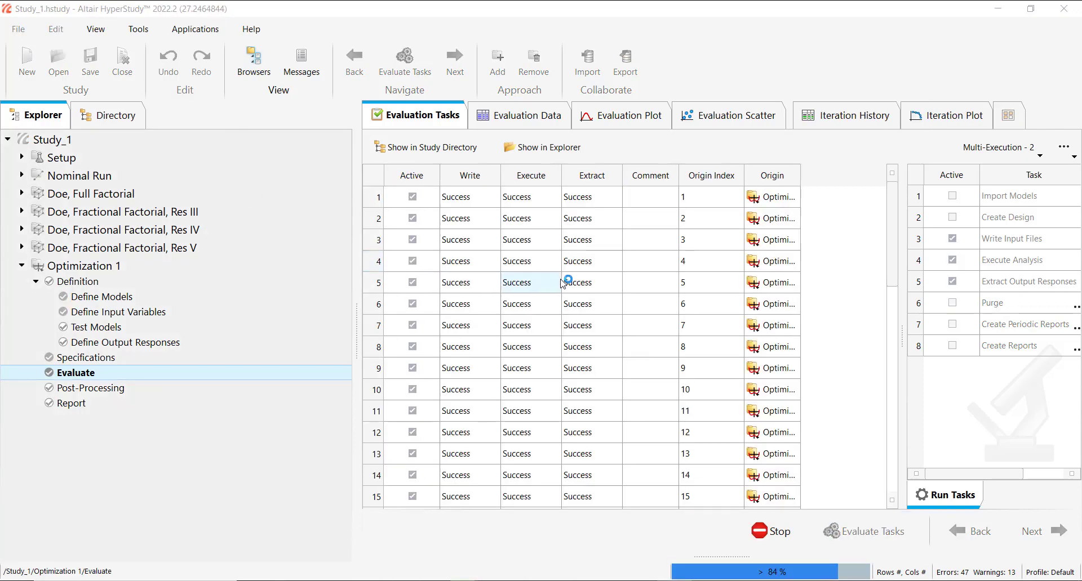
- Examine the iteration plots of the six active input variables, Goal 1 and Goal 2, plus the iteration history table
click(940, 116)
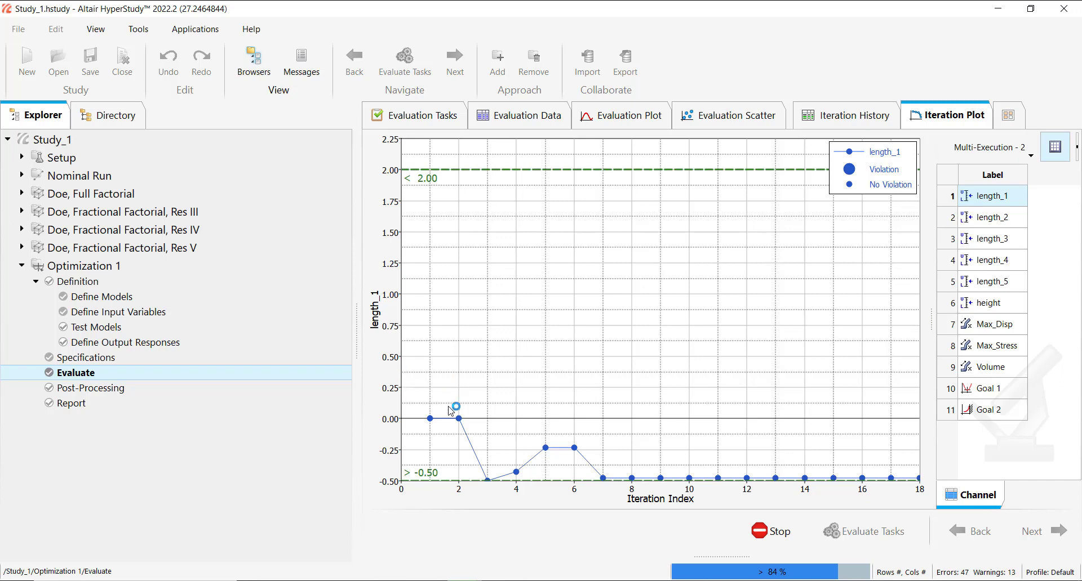
drag(983, 198, 999, 304)
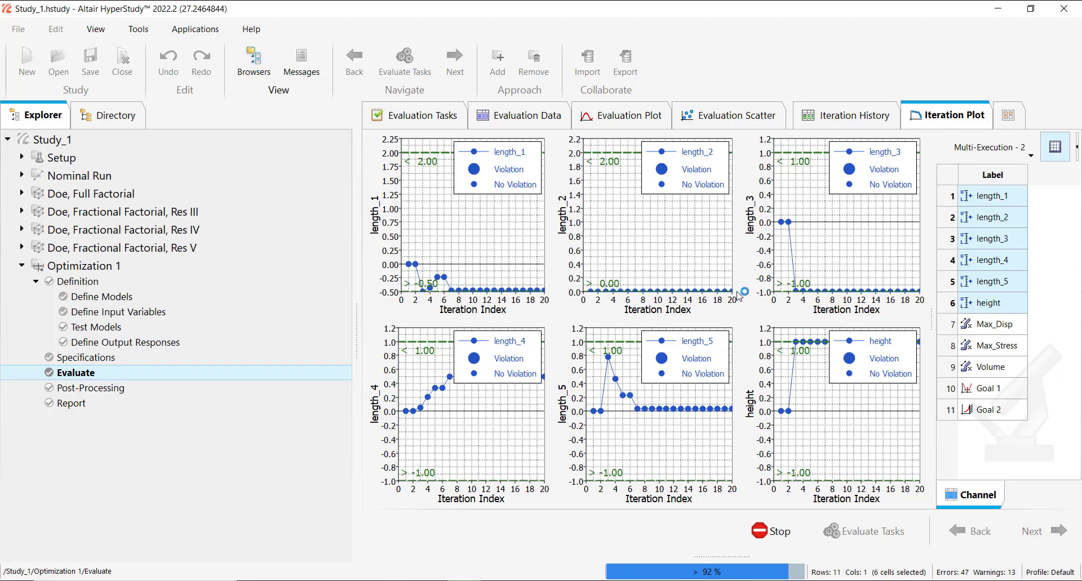
click(997, 389)
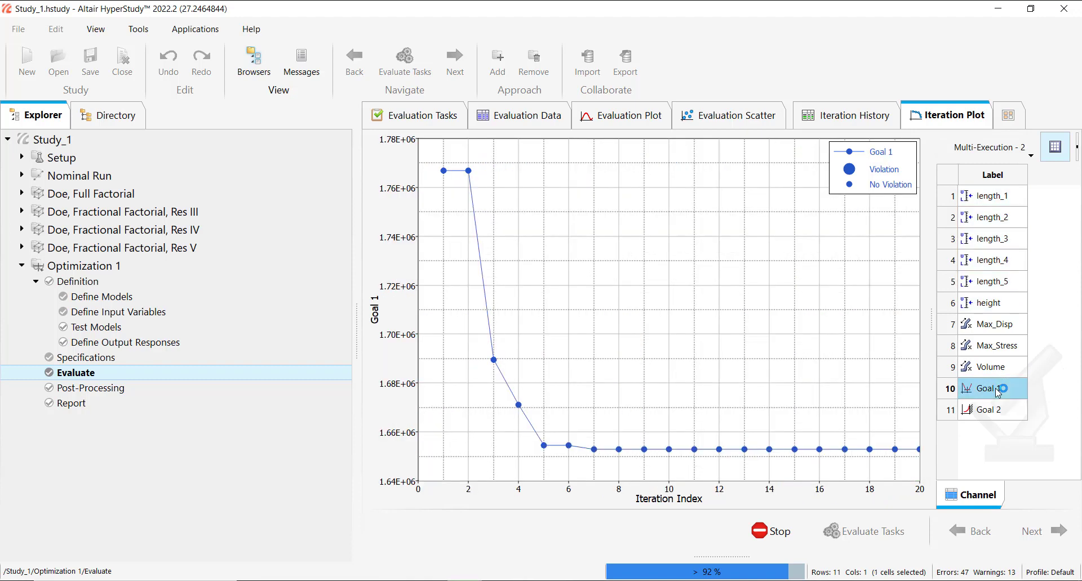
click(987, 416)
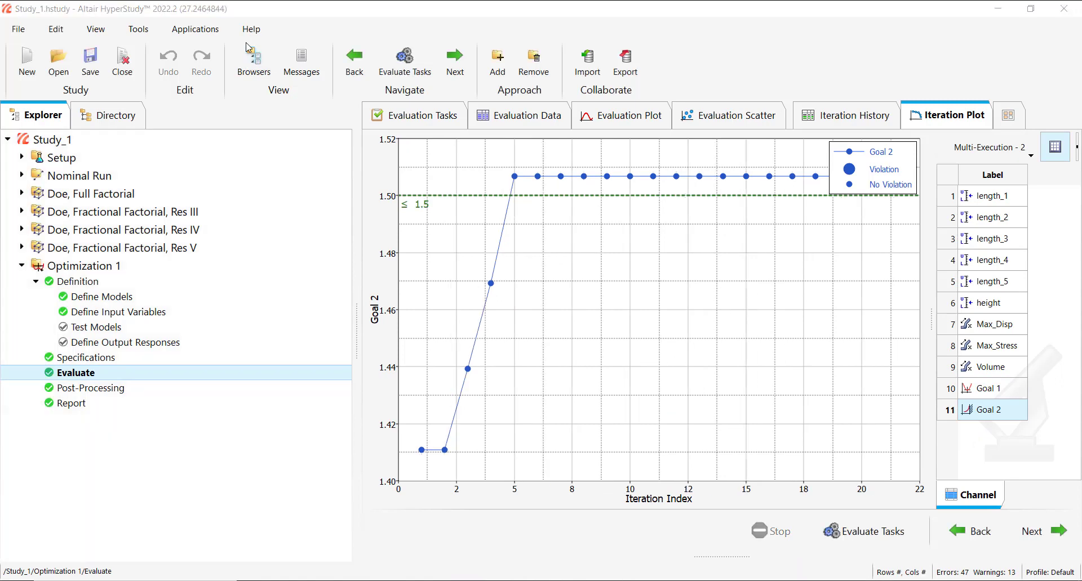
click(1012, 396)
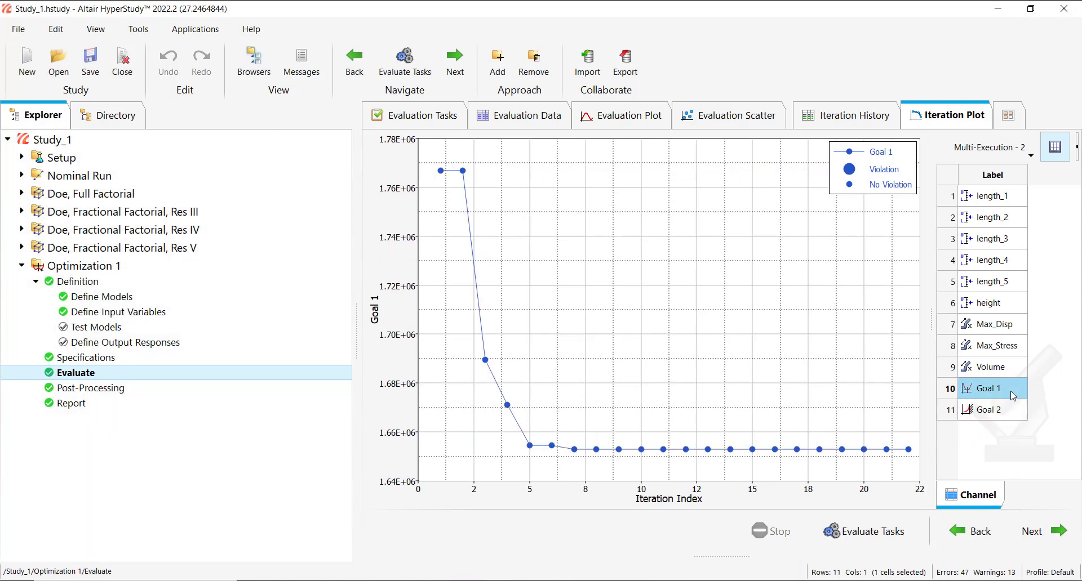
click(842, 119)
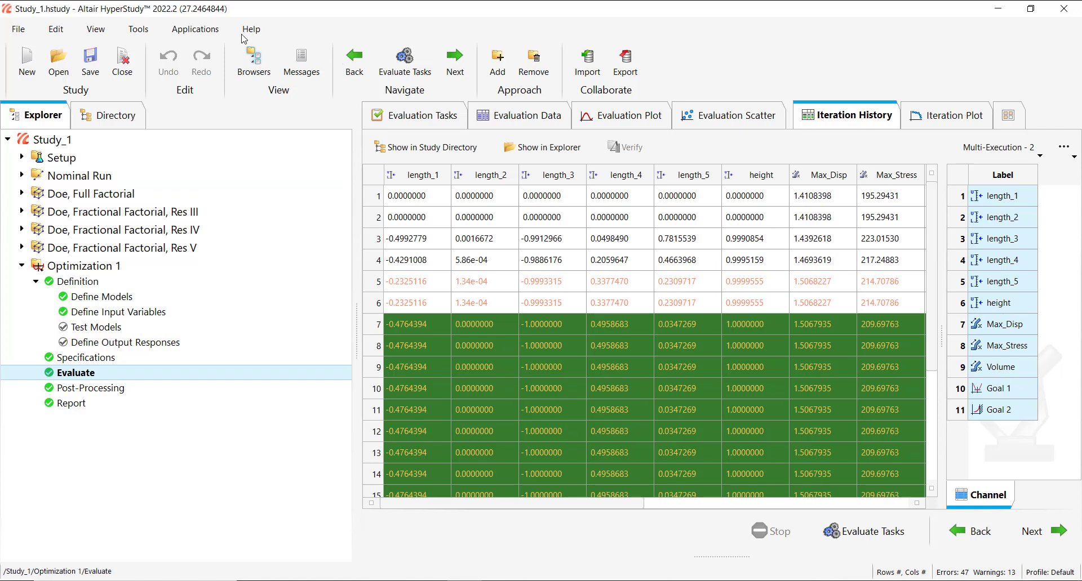
- Duplicate the Optimization 1 approach with the label Optimization 1 - Copy and varname opt_2
right_click(89, 269)
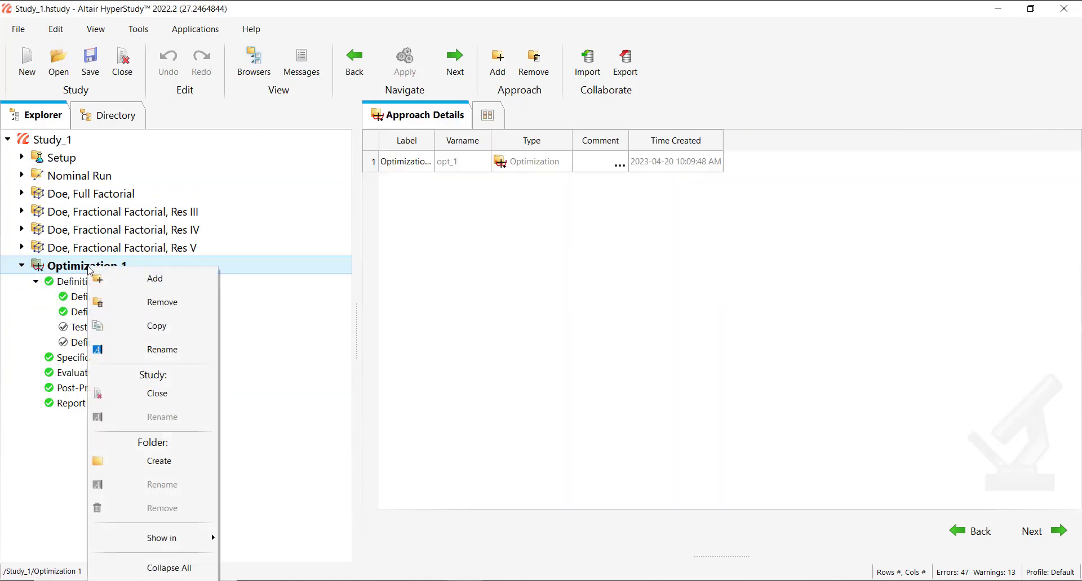
click(163, 330)
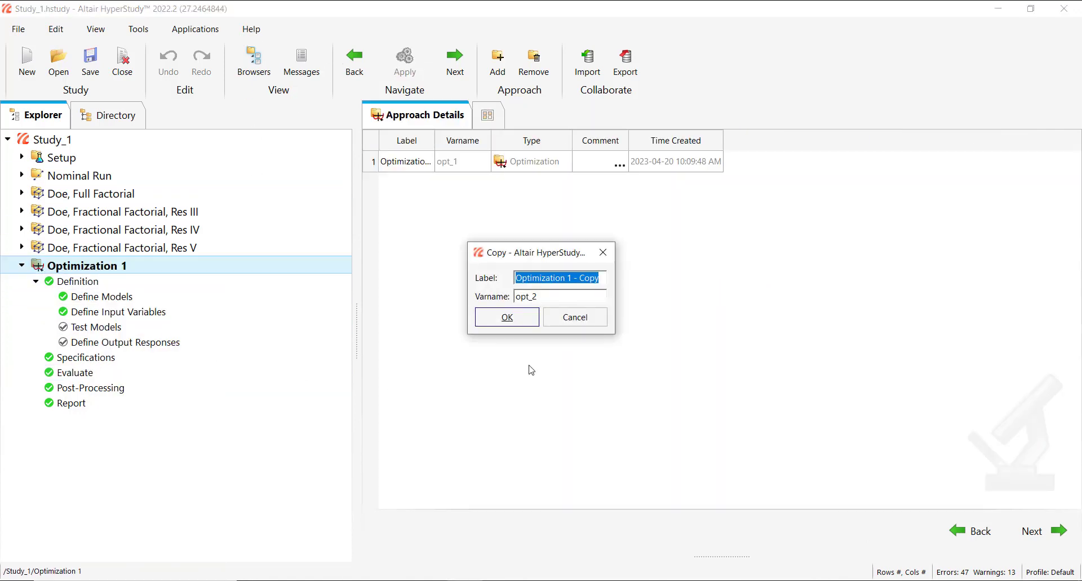
click(520, 321)
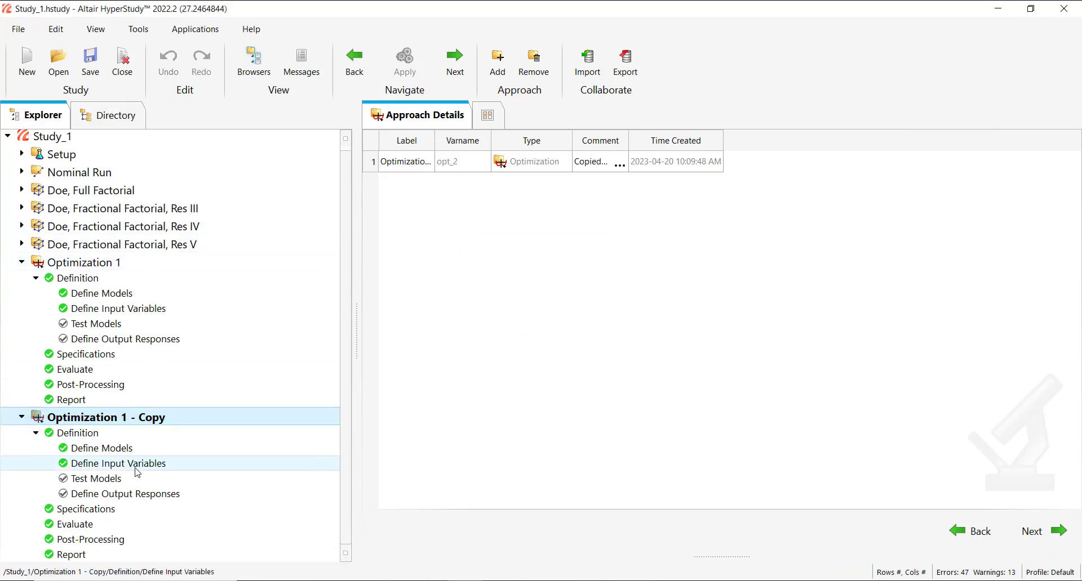
- Set the lower bound of length_1 to -1 in Optimization 1 - Copy, accepting that existing results are invalidated
click(136, 467)
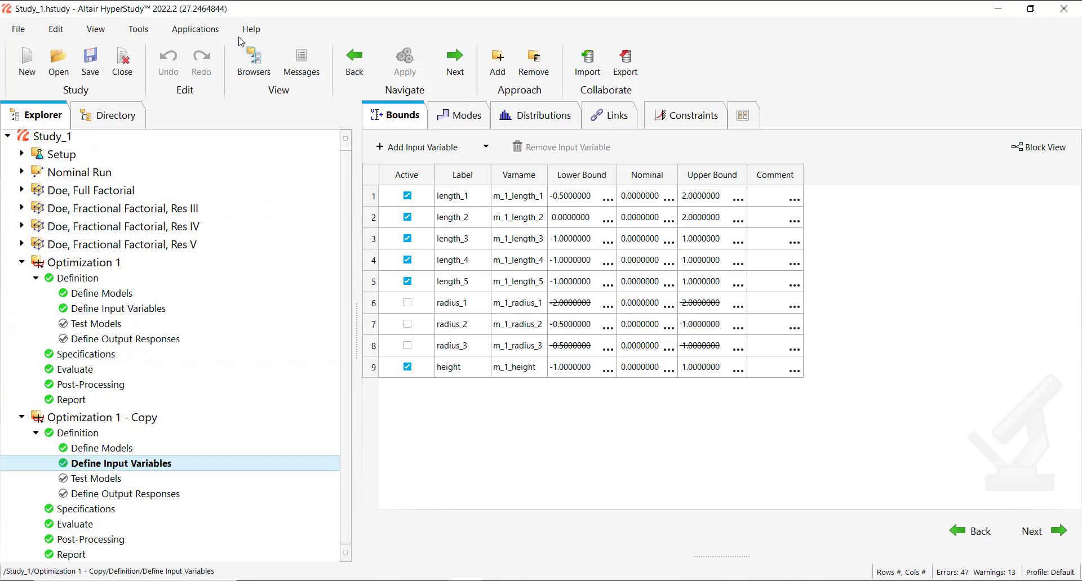
double_click(591, 201)
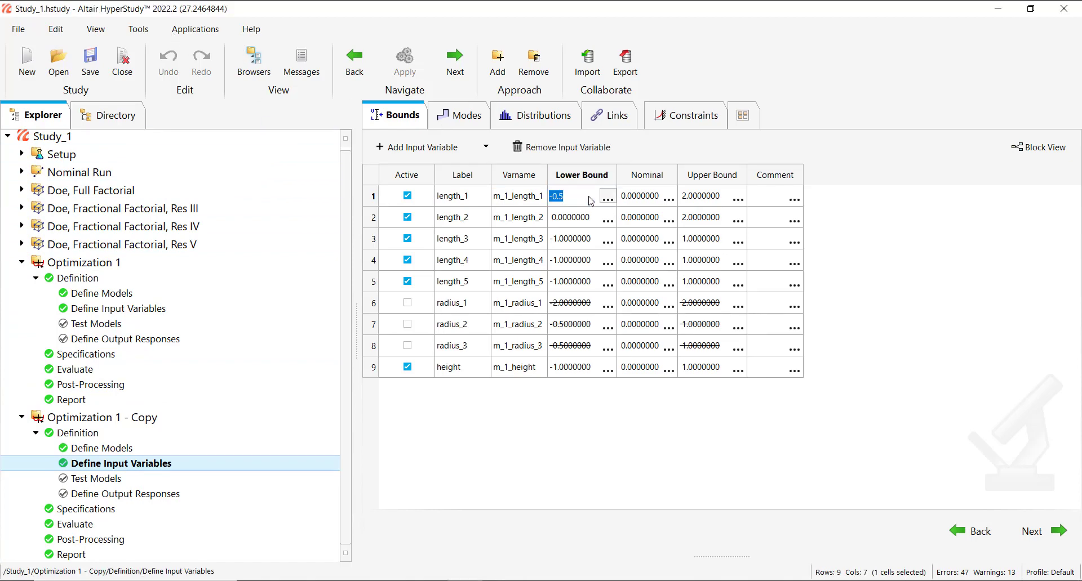
text(-1)
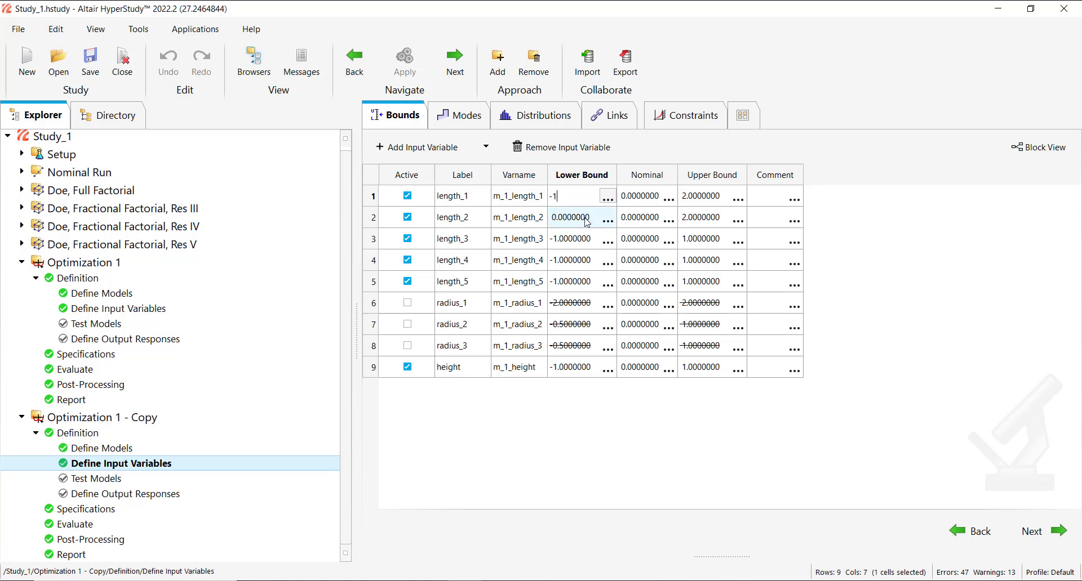
click(586, 222)
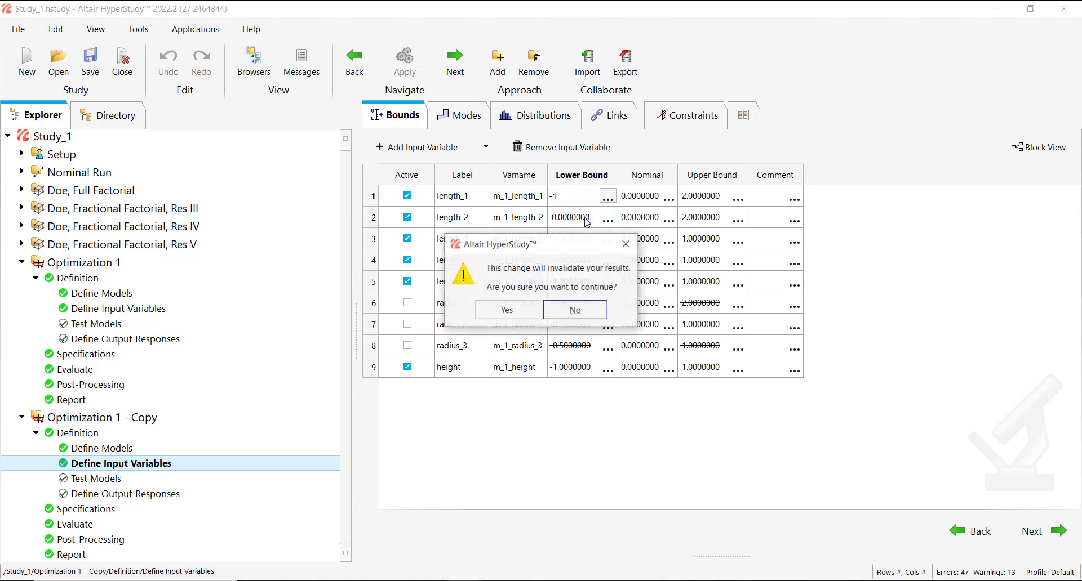
click(522, 314)
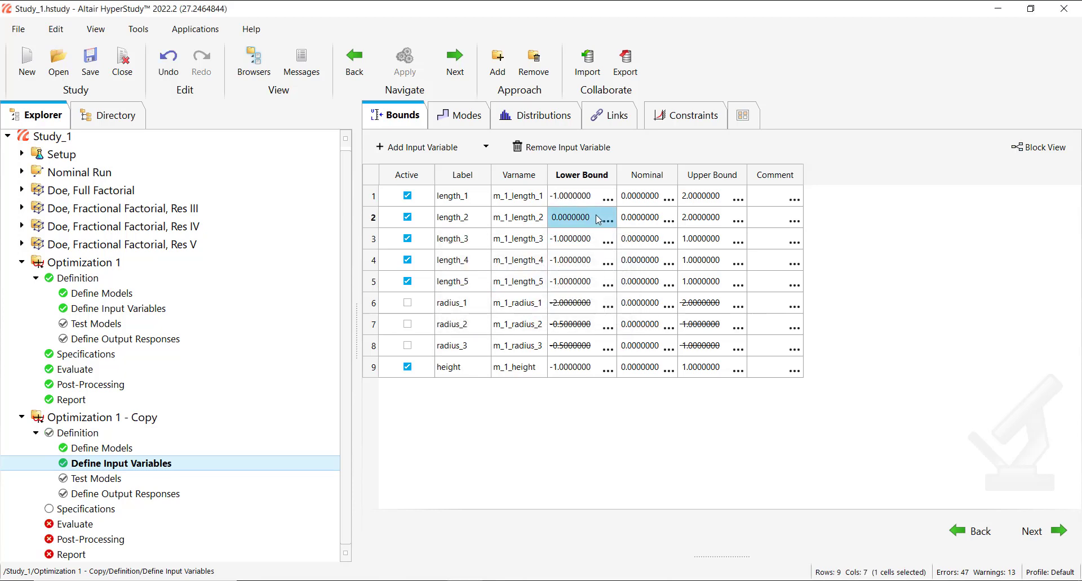
- Set the lower bounds of length_2 and length_3 to -2 in the copied optimization
double_click(598, 219)
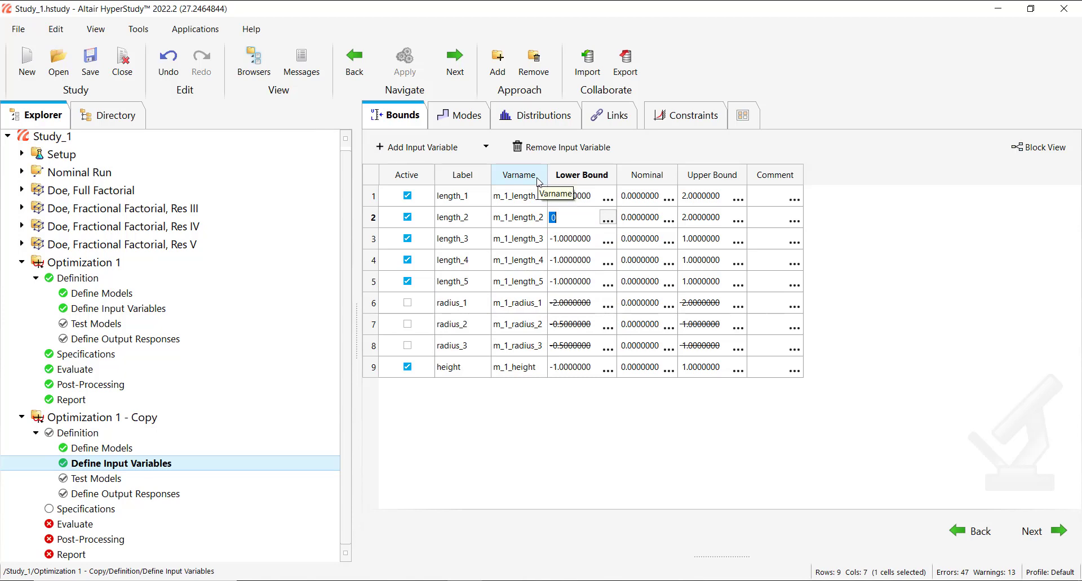
text(-2)
key(Return)
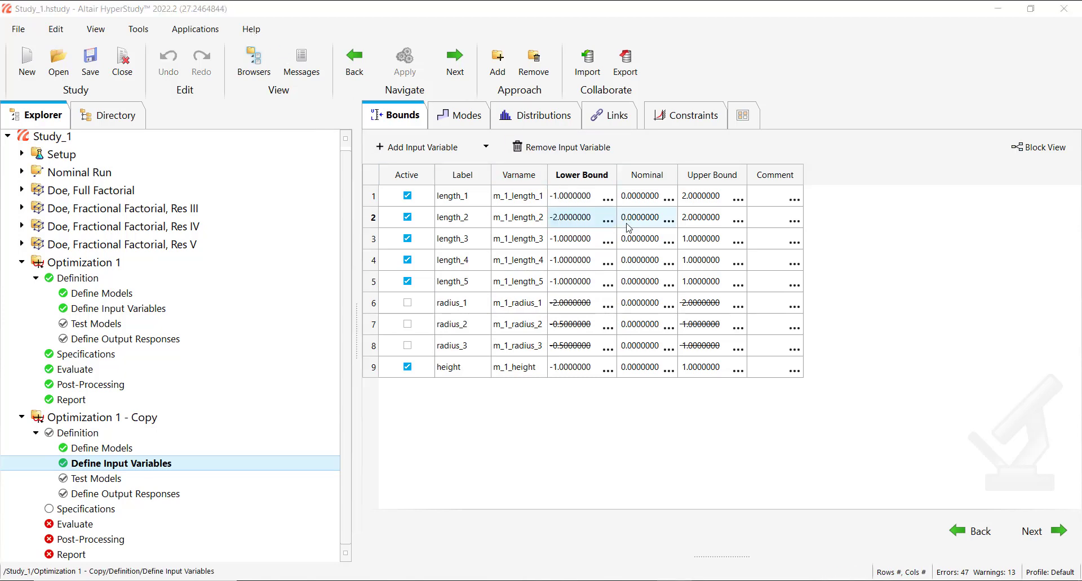
double_click(593, 240)
text(-)
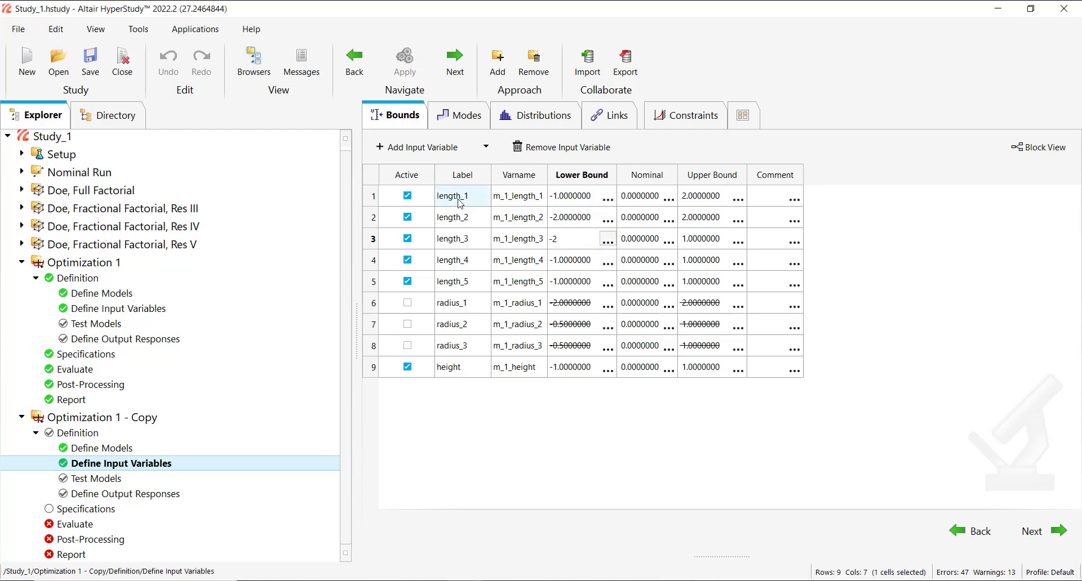
text(2)
key(Return)
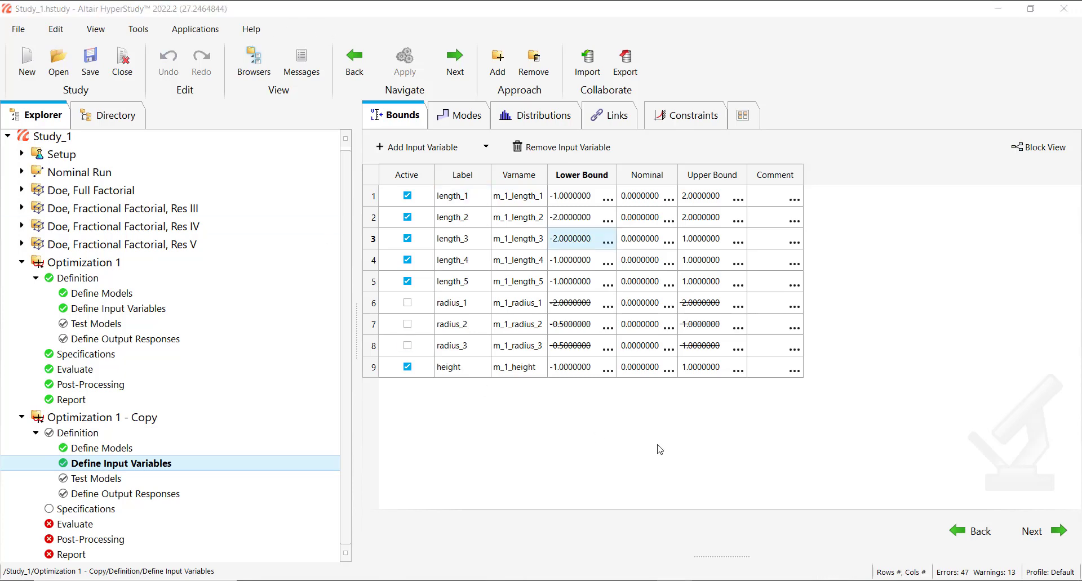
- Set the upper bound of the height variable to 2 in the copied optimization
click(714, 371)
click(716, 373)
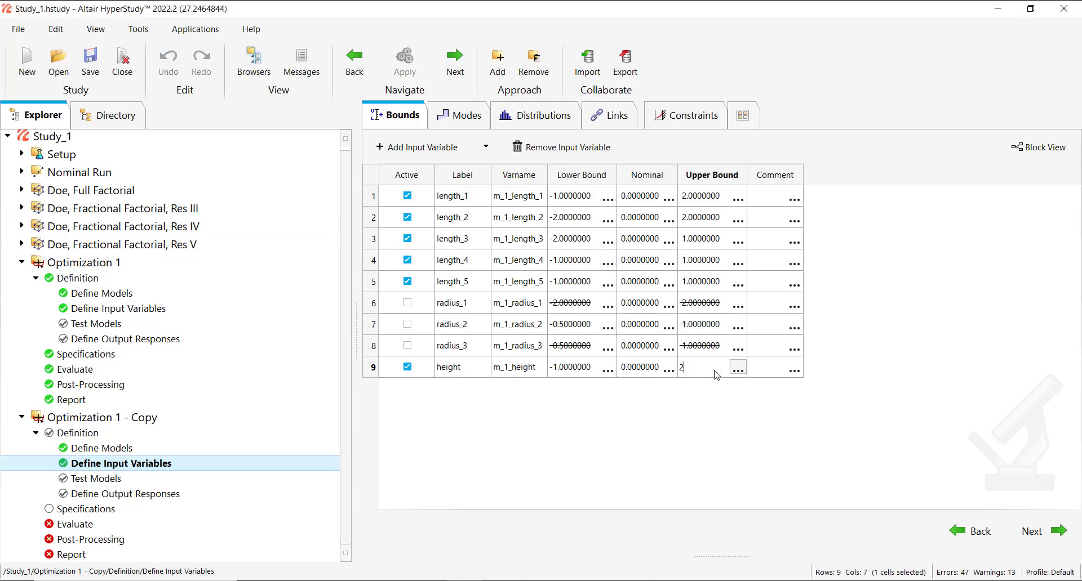
key(Return)
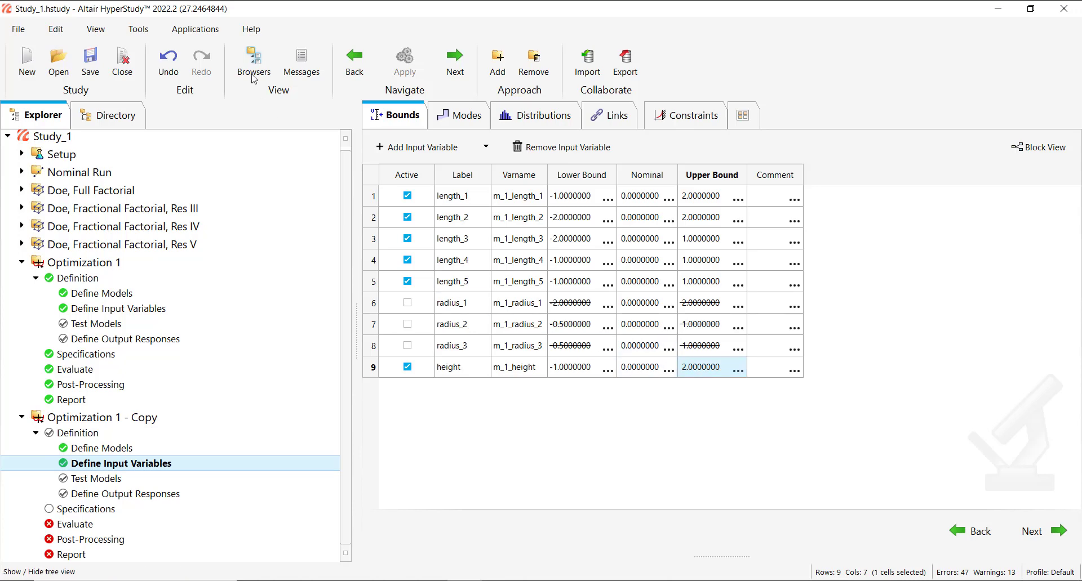
- In the specifications of Optimization 1 - Copy, set the inclusion matrix origin to the Approach Optimization 1 and apply the settings
click(1031, 533)
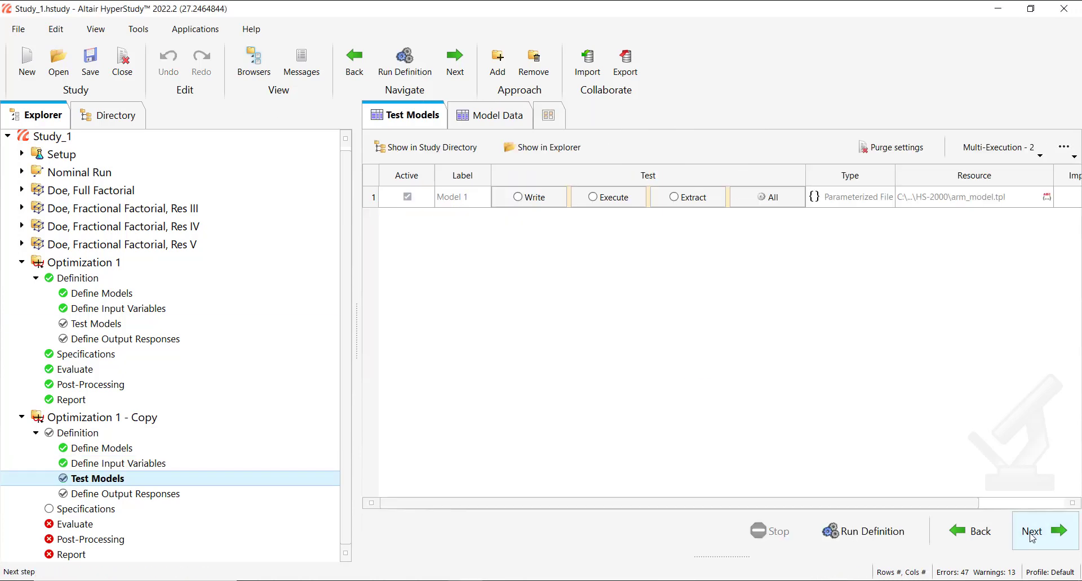
click(1032, 533)
click(1032, 533)
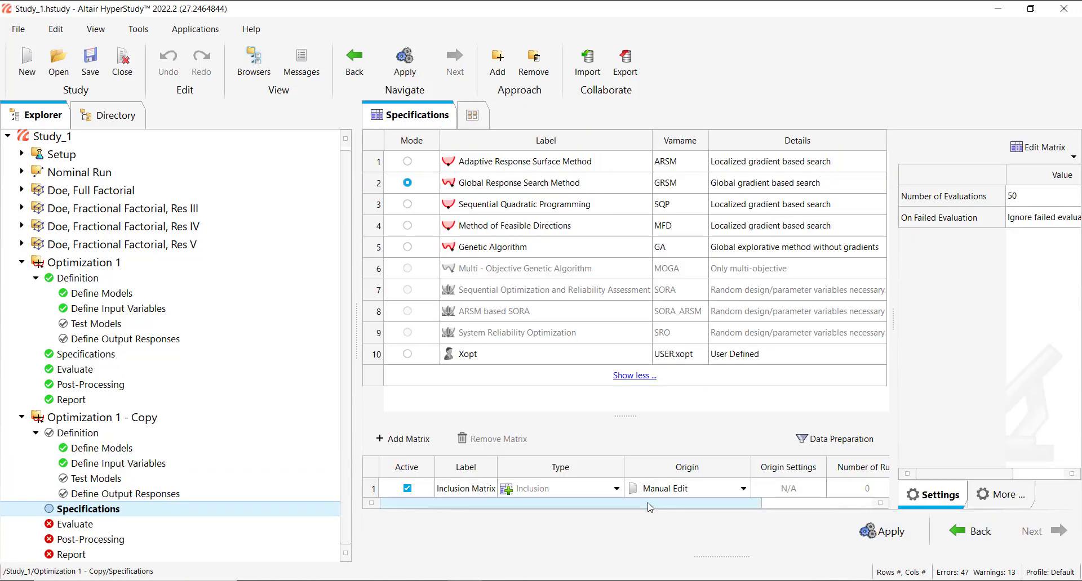
click(693, 488)
click(691, 514)
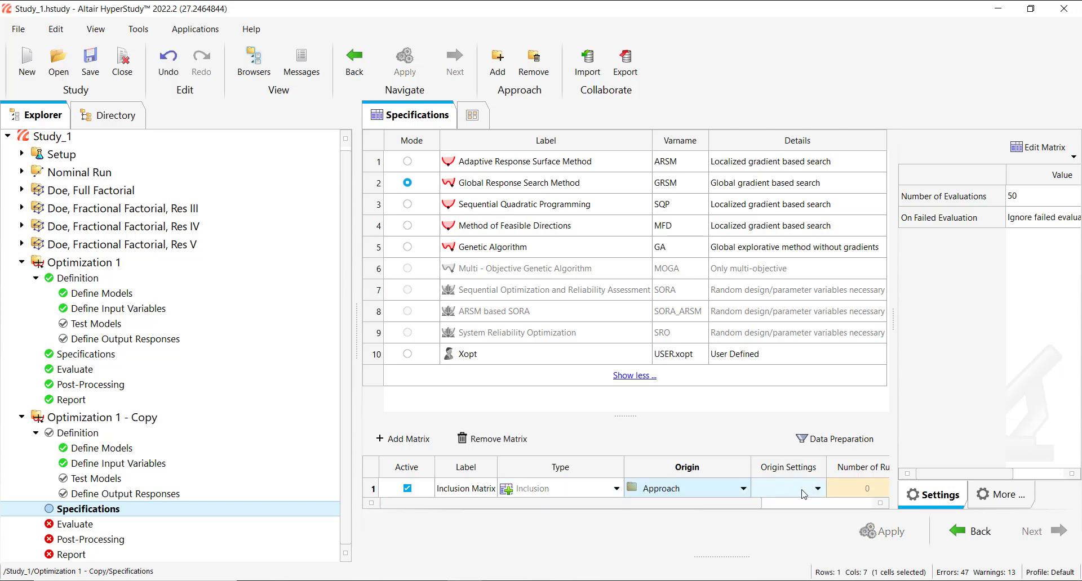
click(775, 490)
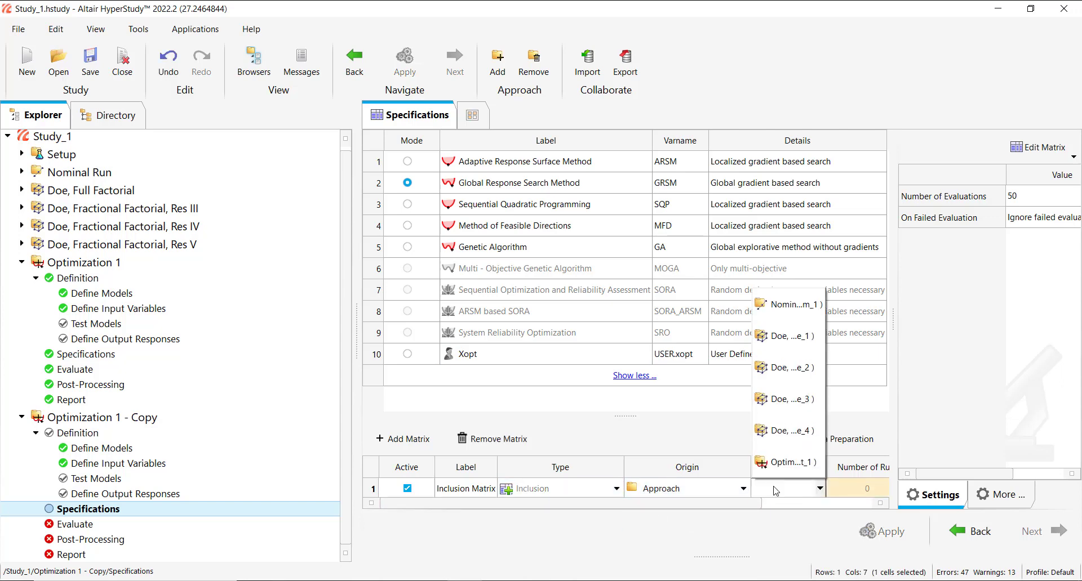
click(794, 462)
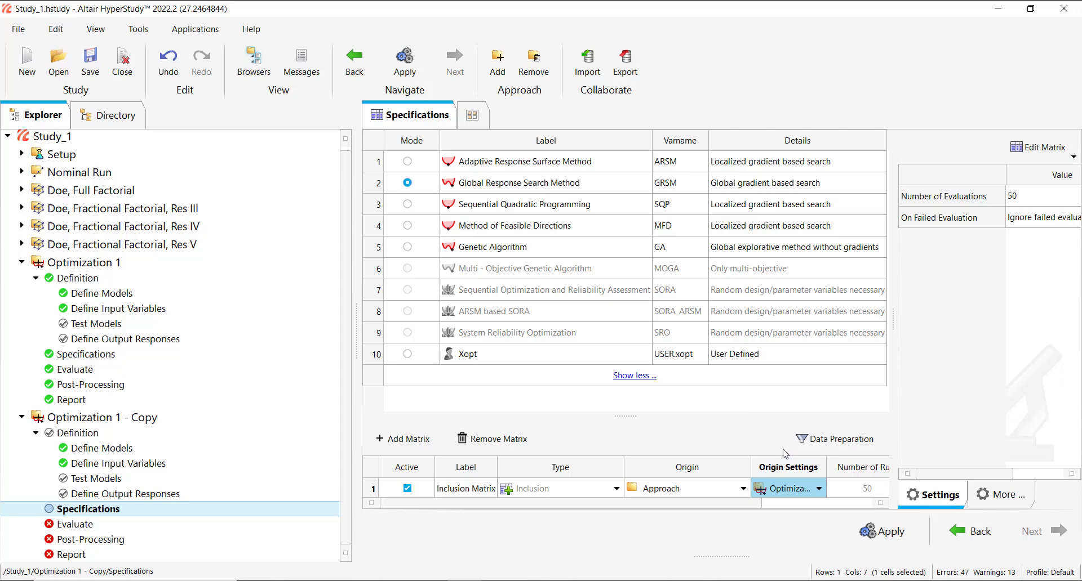
click(881, 532)
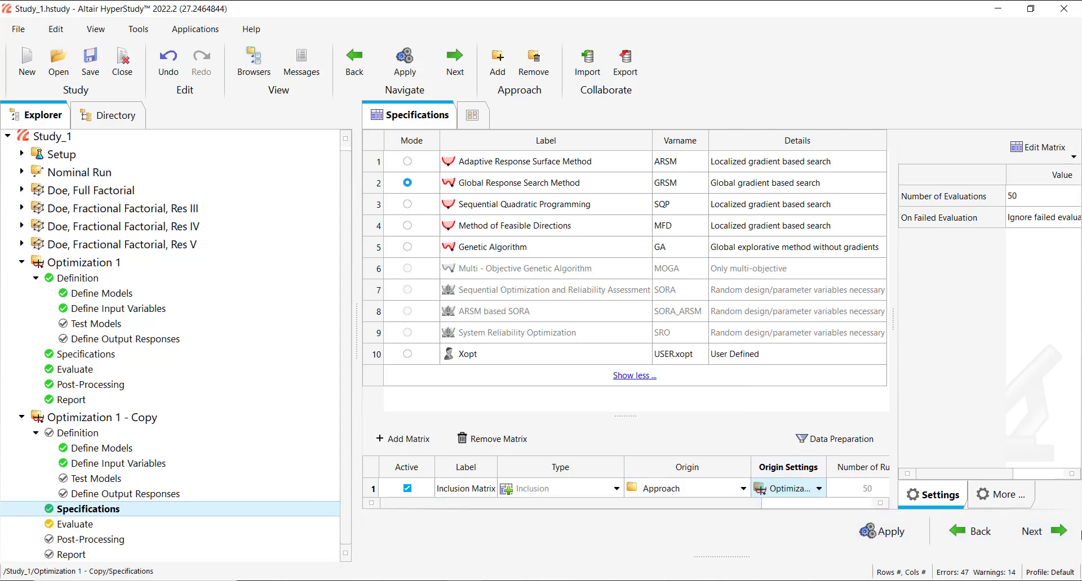
- Evaluate the tasks of Optimization 1 - Copy and check the newly added runs at the end of the task list
click(1046, 538)
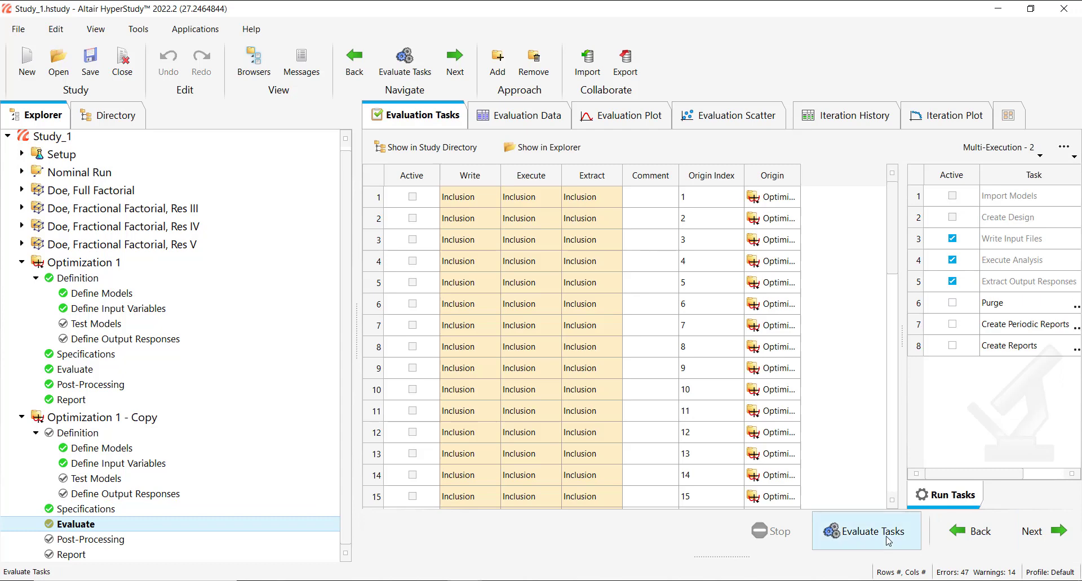
click(887, 538)
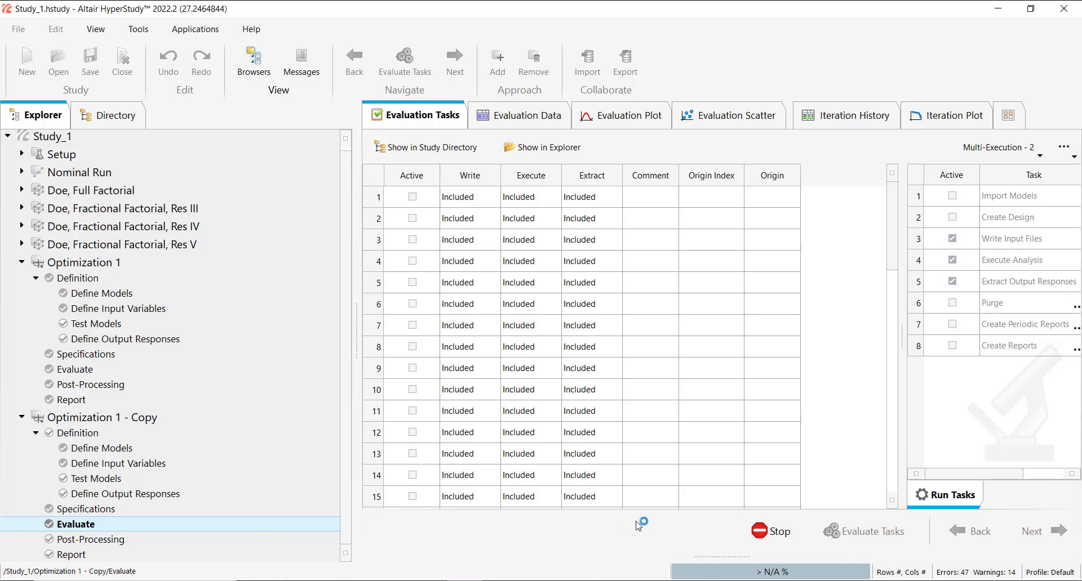
scroll(551, 282, down, 12)
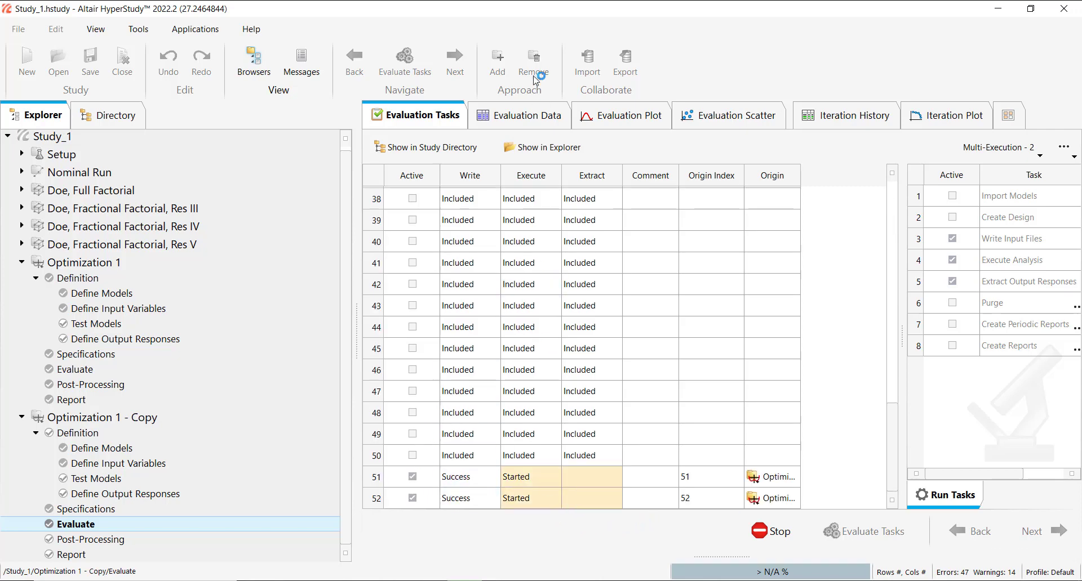
- Examine the evaluation data, iteration plot and iteration history of Optimization 1 - Copy, including the optimal design rows
click(516, 124)
scroll(550, 265, down, 12)
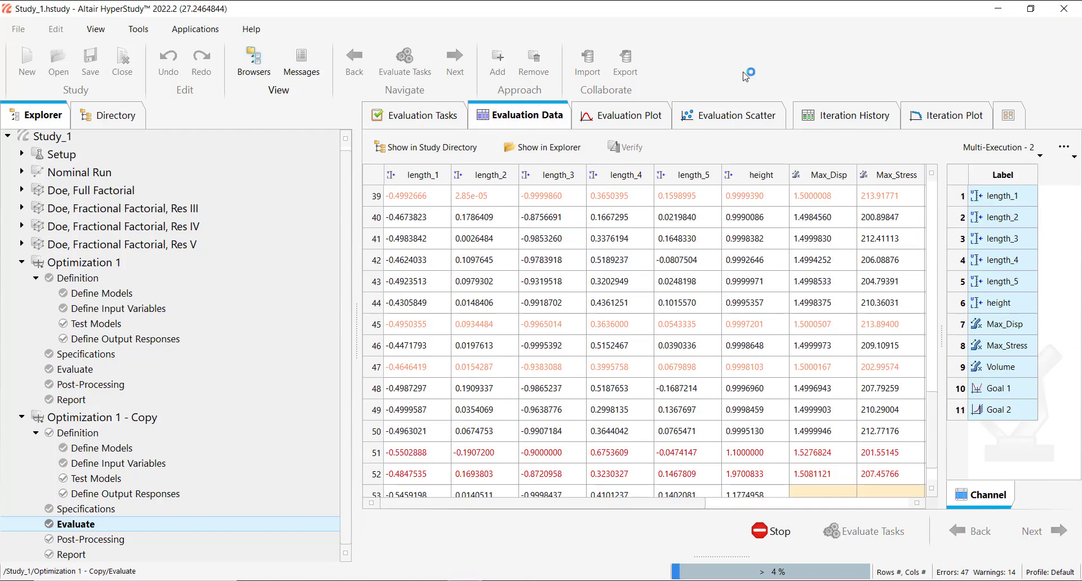
click(940, 115)
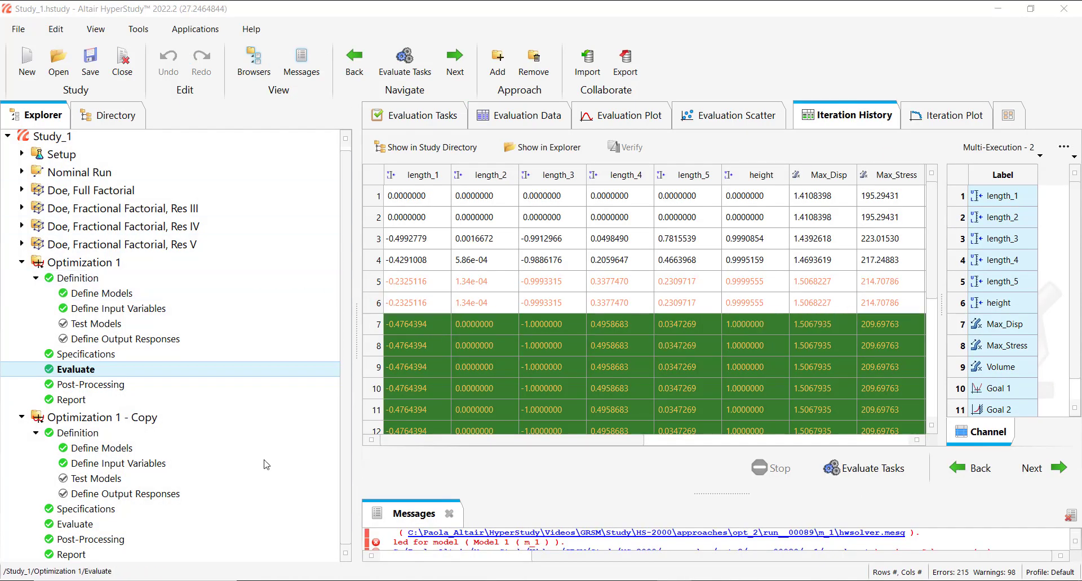
click(90, 524)
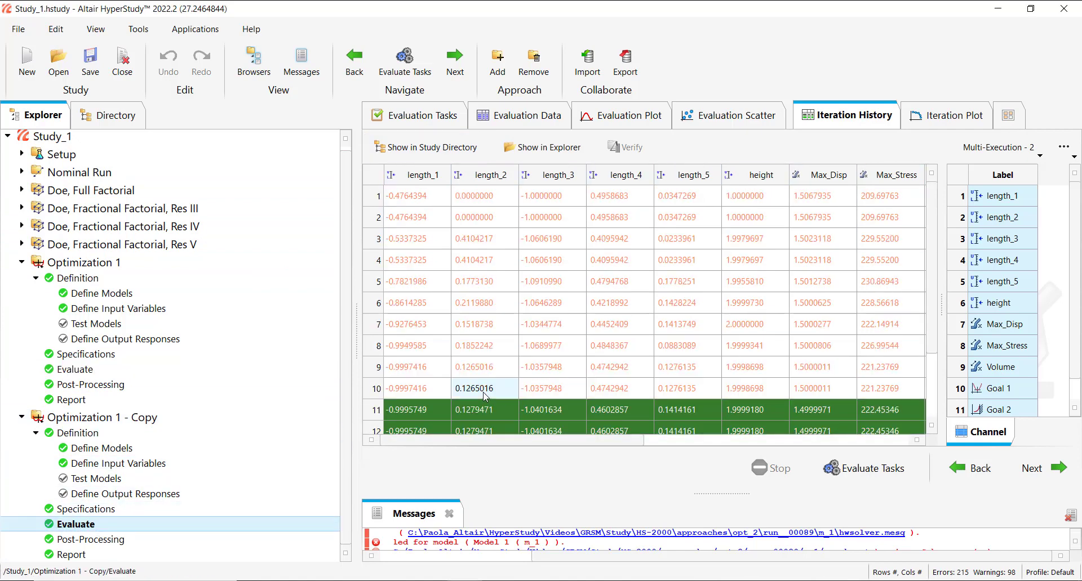
scroll(439, 367, down, 1)
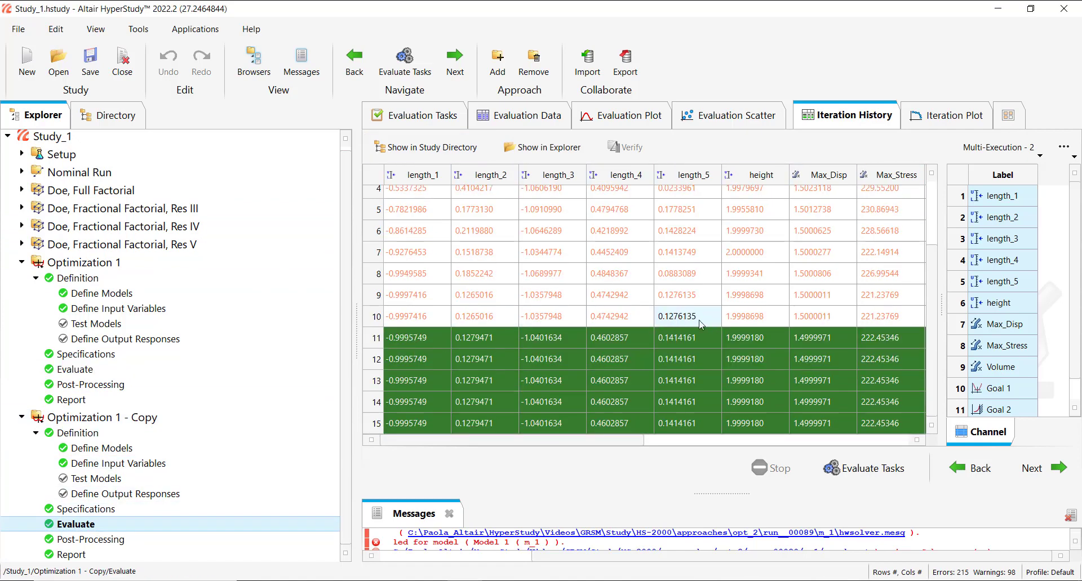